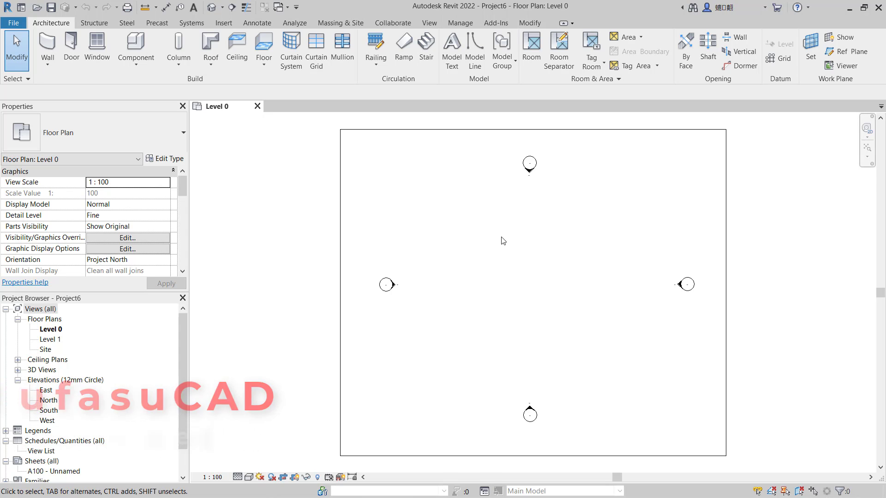
# Step: Draw a 5810 by 5210 rectangle of basic walls on Level 0
pyautogui.click(48, 44)
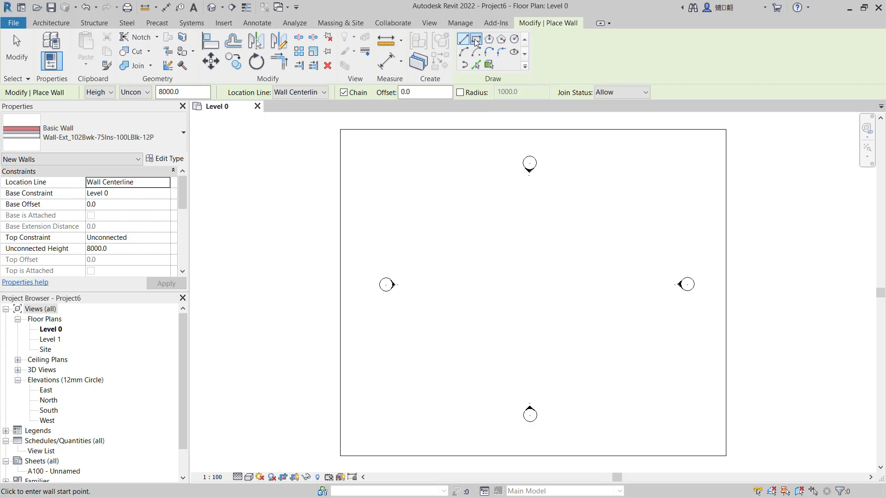
pyautogui.click(476, 40)
pyautogui.click(486, 244)
pyautogui.click(554, 305)
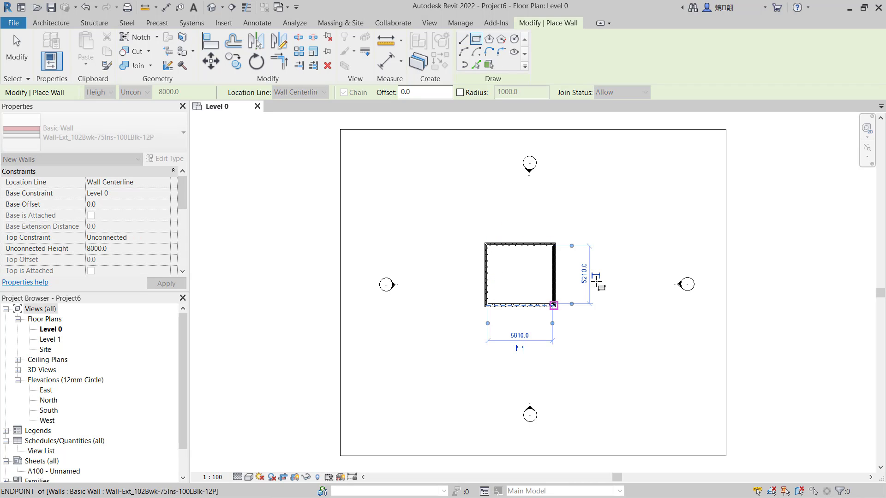
# Step: Place a user keynote tag above the top wall and dismiss the Keynote Data Not Found warning
pyautogui.press('Escape')
pyautogui.press('Escape')
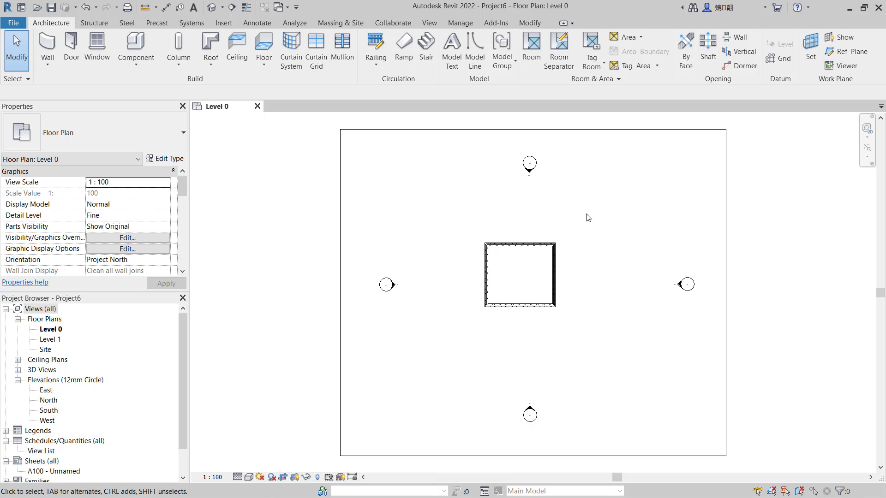
pyautogui.scroll(2, 510, 262)
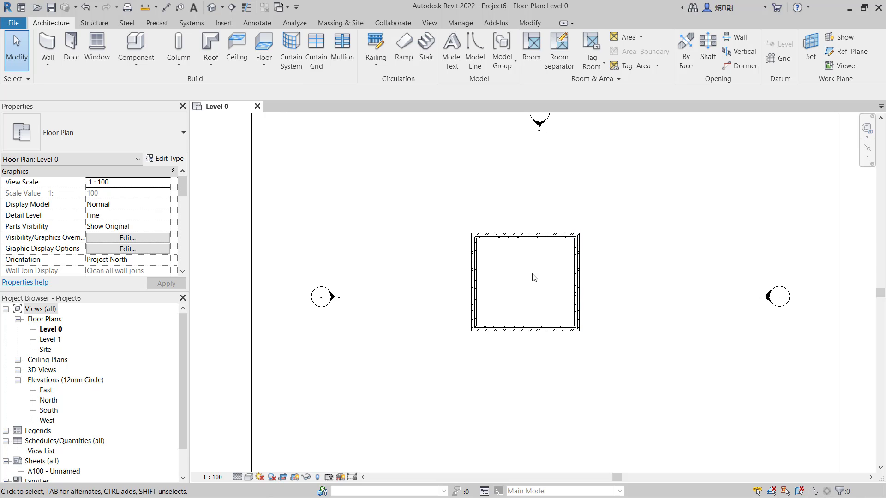
pyautogui.moveTo(531, 272); pyautogui.dragTo(501, 262, button='middle')
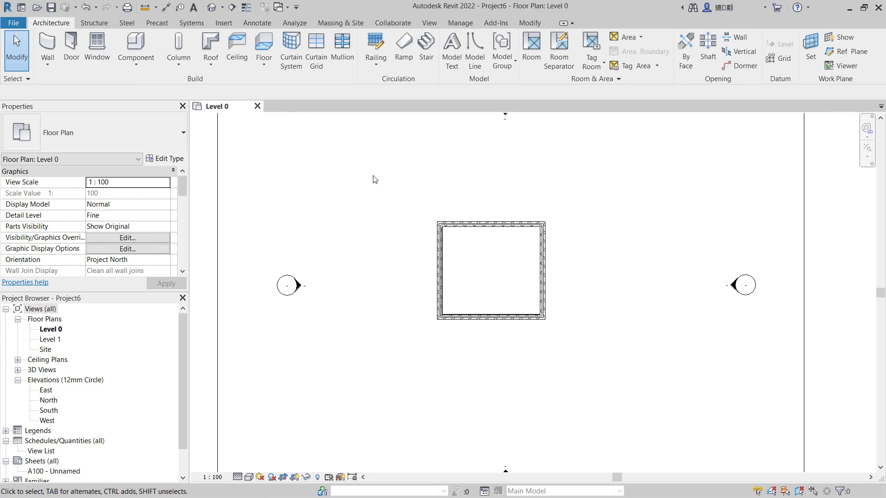
pyautogui.click(259, 21)
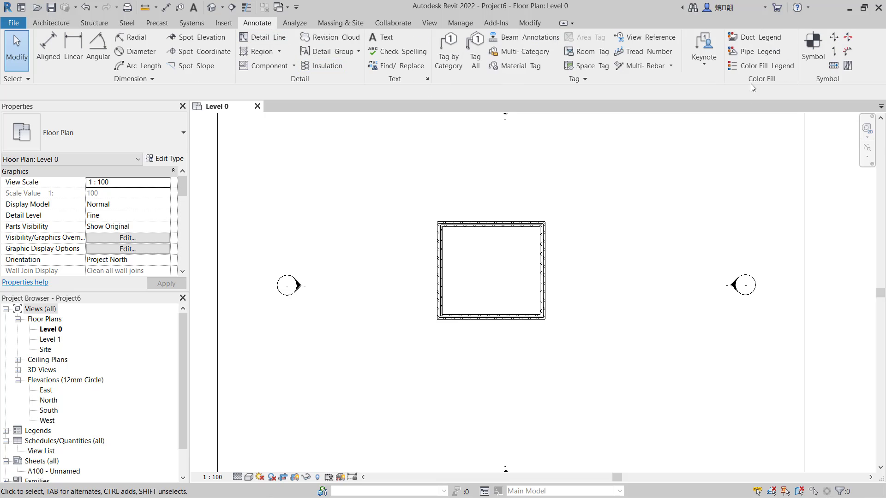
pyautogui.click(707, 60)
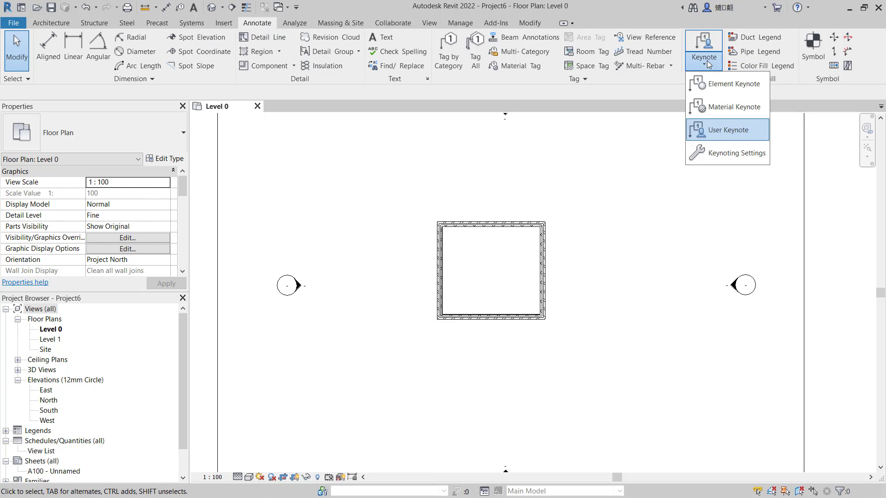
pyautogui.click(729, 131)
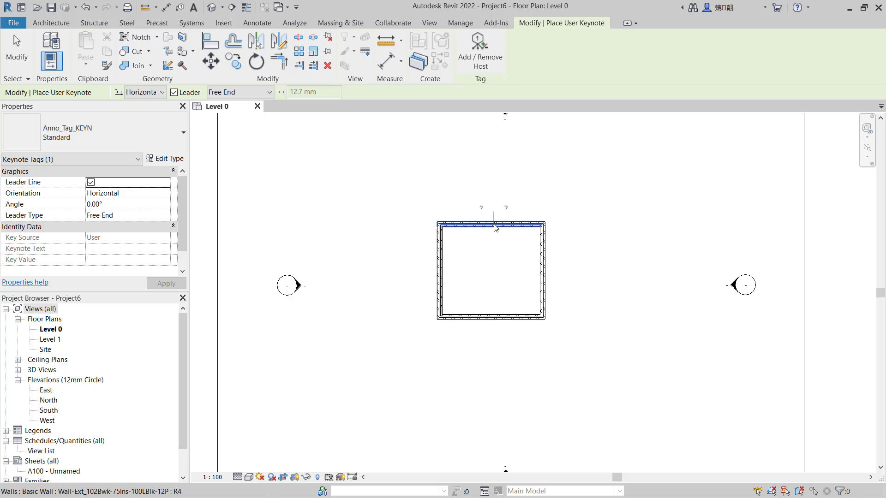
pyautogui.click(573, 194)
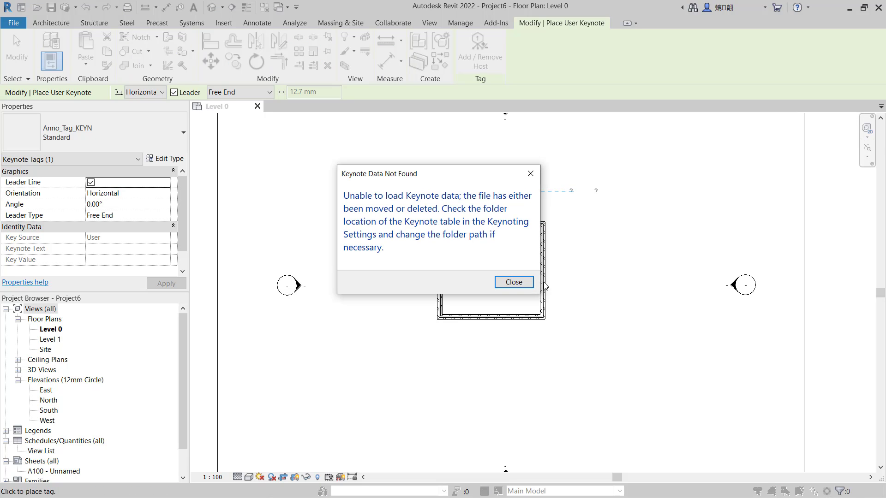
pyautogui.click(512, 282)
pyautogui.scroll(2, 557, 191)
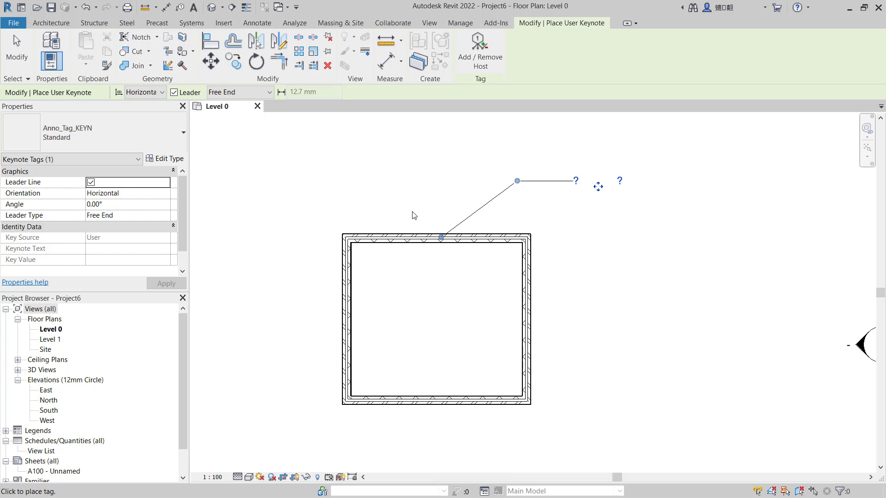
# Step: Set the keynote tag type's Leader Arrowhead to Arrow 30 Degree and apply it
pyautogui.click(166, 159)
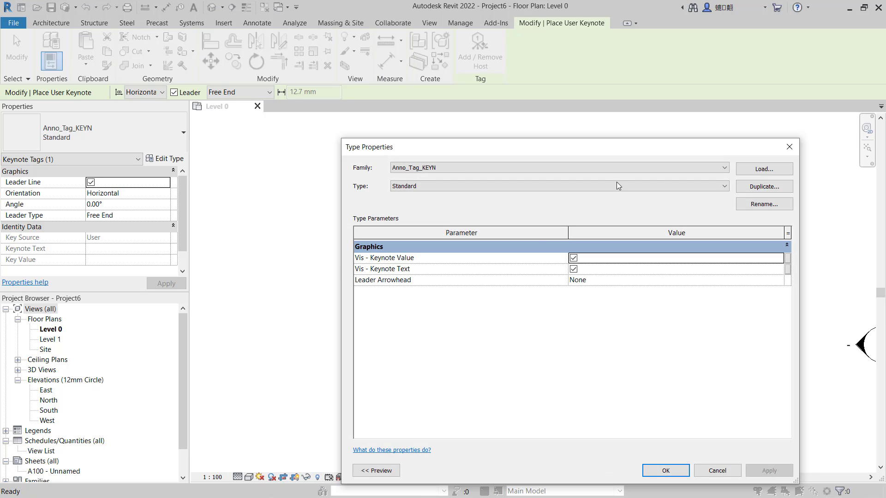
pyautogui.moveTo(630, 150); pyautogui.dragTo(329, 125)
pyautogui.moveTo(496, 265); pyautogui.dragTo(335, 260)
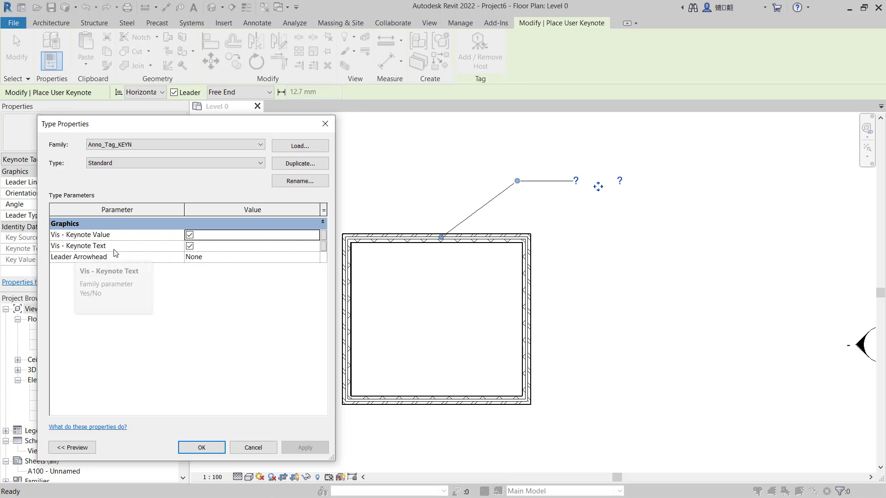
pyautogui.click(296, 258)
pyautogui.click(315, 258)
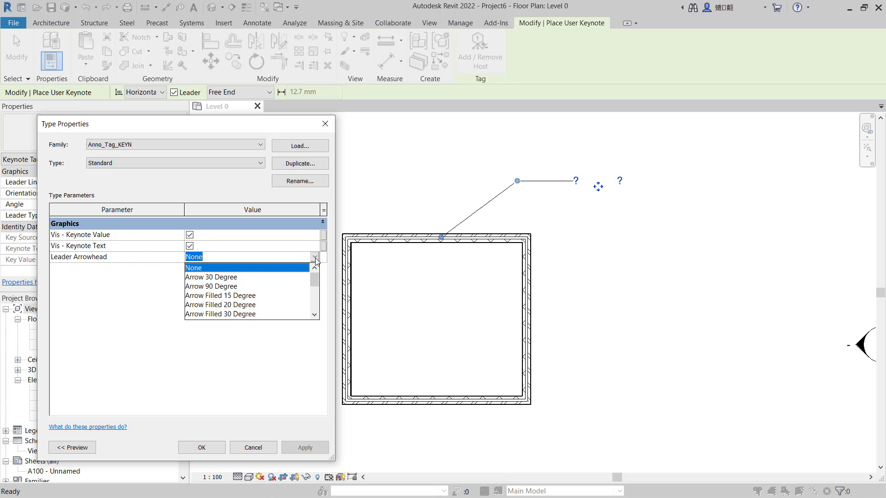
pyautogui.click(218, 279)
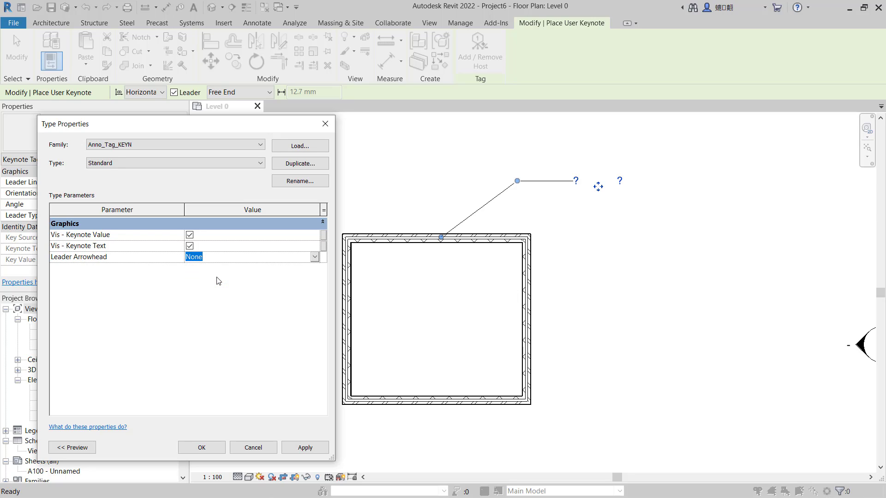
pyautogui.click(305, 448)
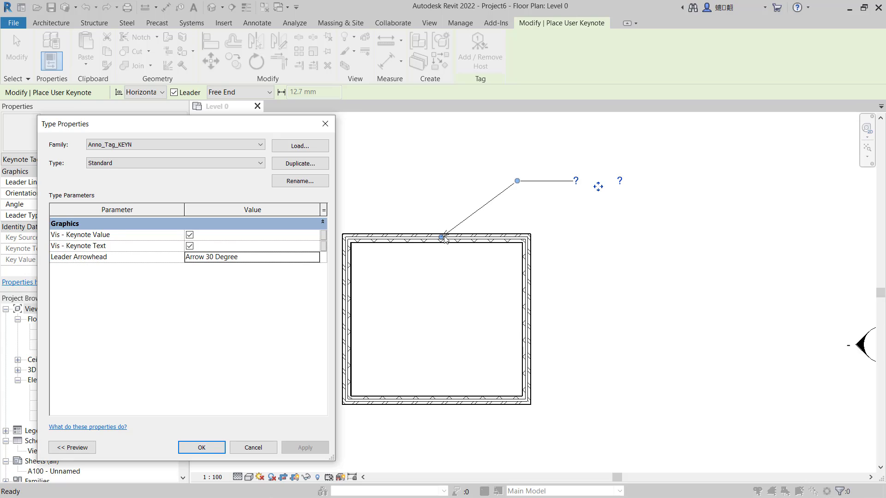
pyautogui.click(203, 448)
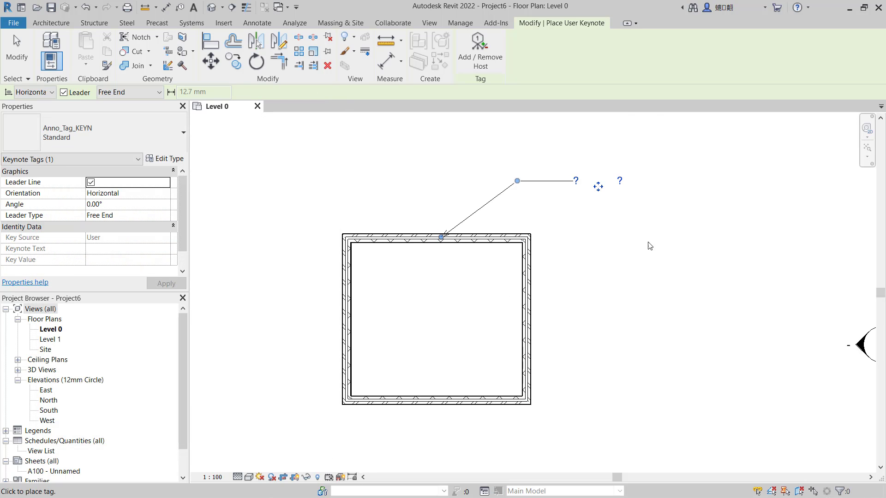
pyautogui.scroll(2, 600, 185)
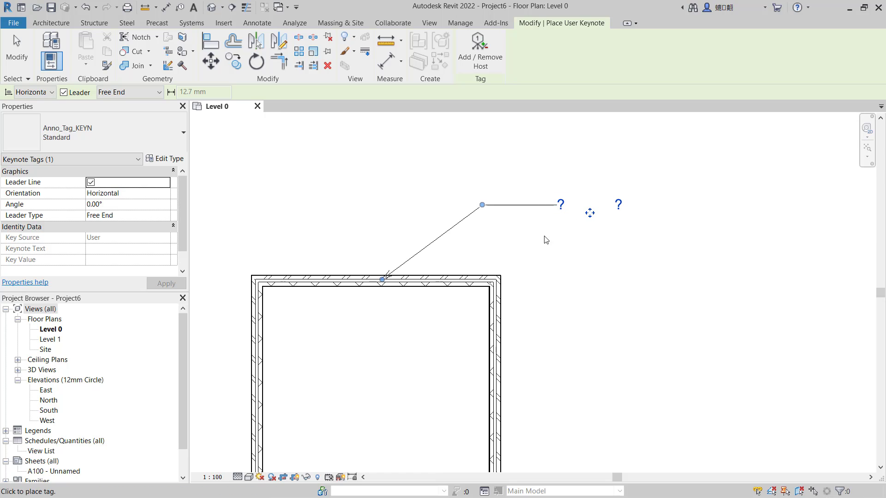
pyautogui.scroll(-2, 544, 237)
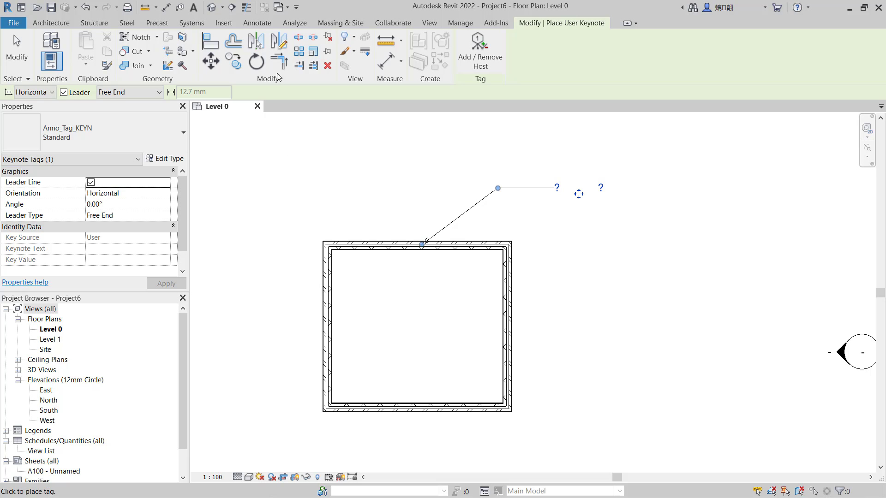
# Step: Start a new schedule for the Detail Items category
pyautogui.click(429, 23)
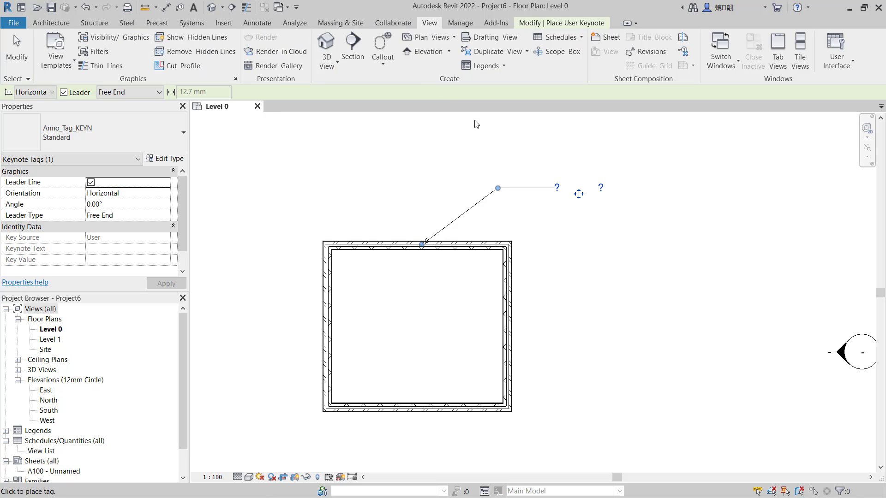
pyautogui.click(552, 39)
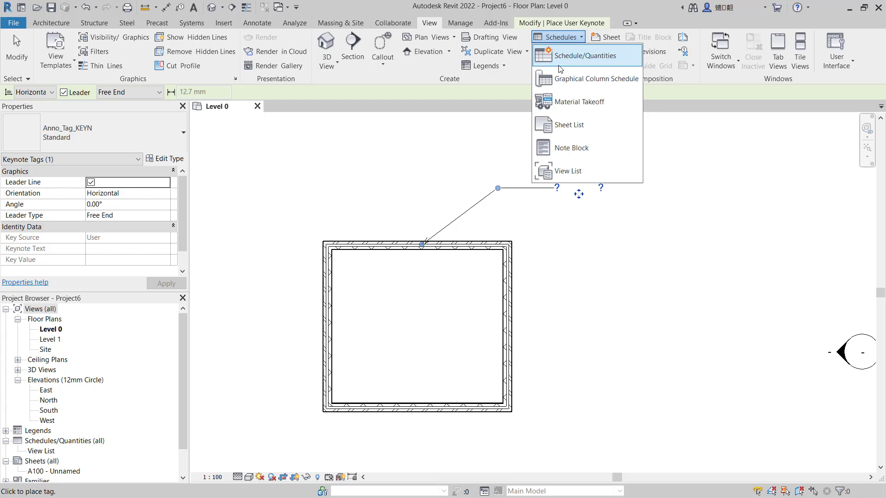
pyautogui.click(584, 57)
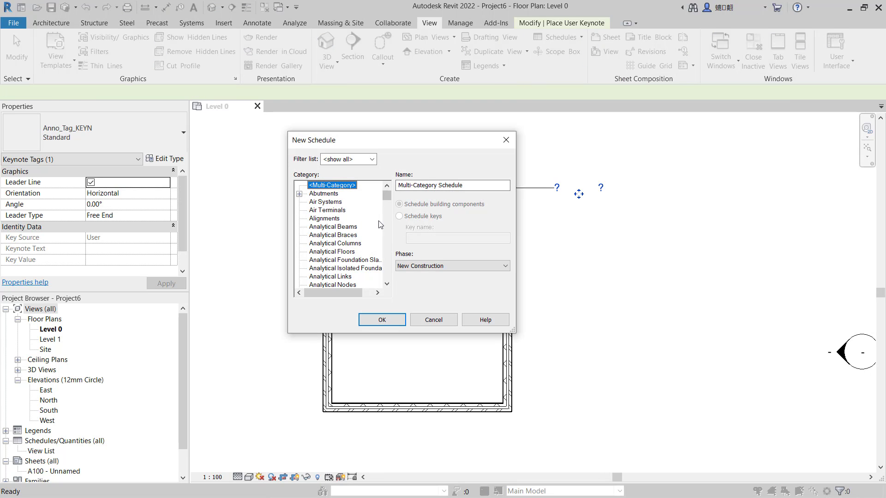
pyautogui.scroll(-8, 340, 227)
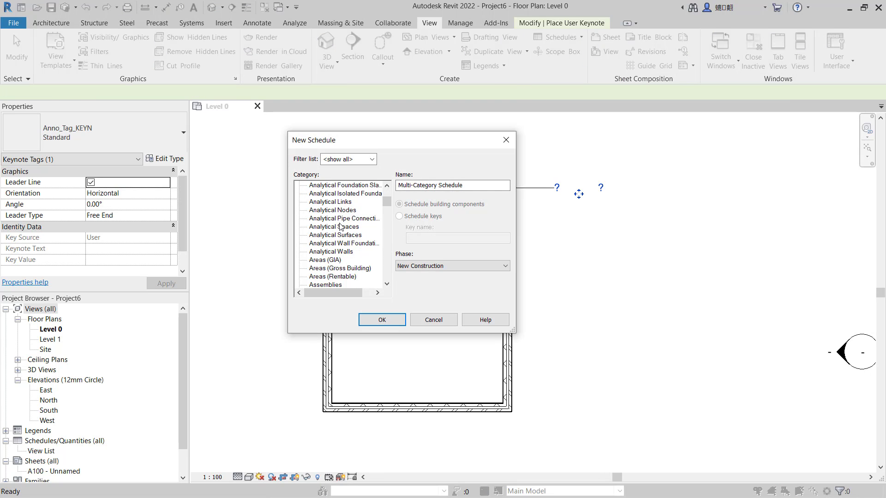
pyautogui.scroll(-3, 340, 226)
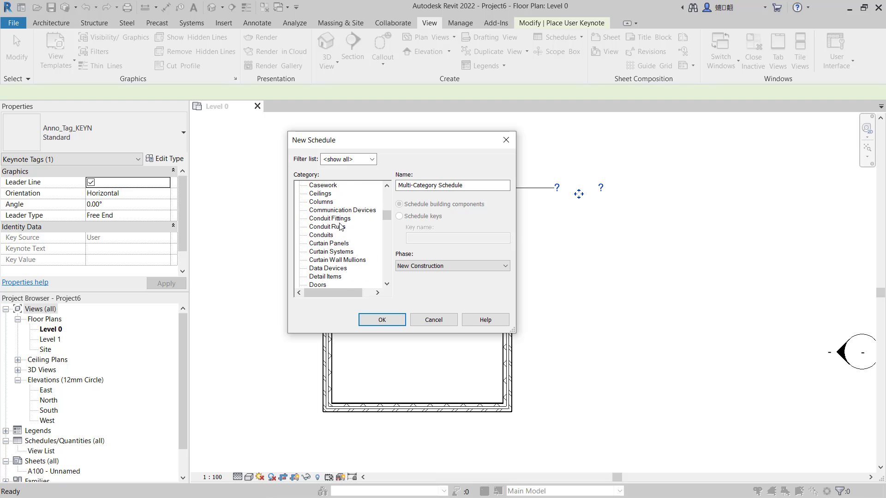
pyautogui.click(331, 277)
pyautogui.scroll(-1, 331, 277)
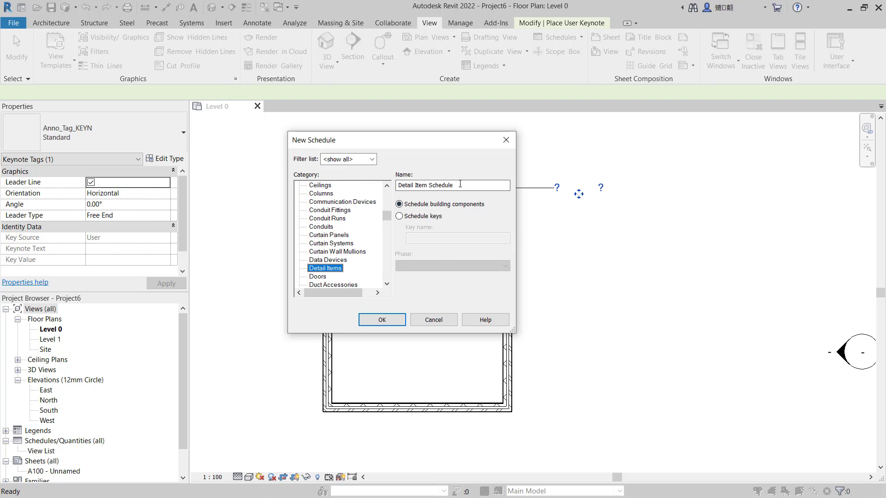
# Step: Make it a schedule-keys schedule with the key name kEYNOTES
pyautogui.click(404, 217)
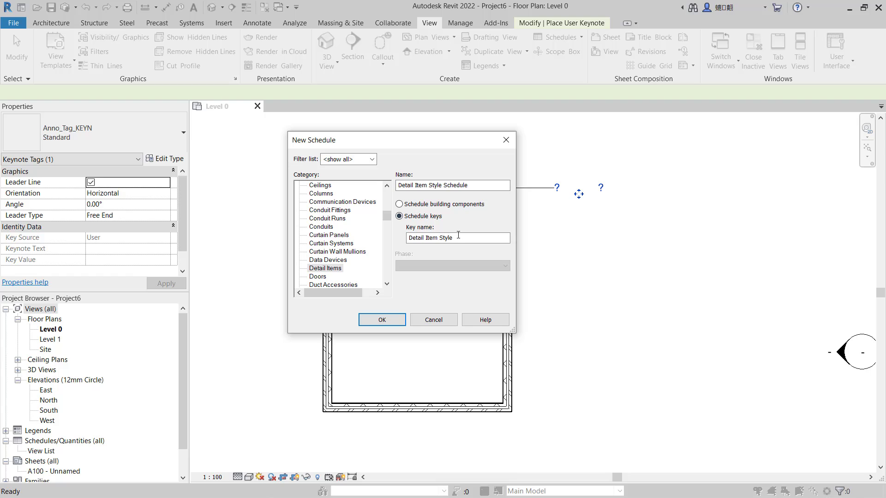
pyautogui.click(464, 239)
pyautogui.moveTo(465, 239); pyautogui.dragTo(400, 238)
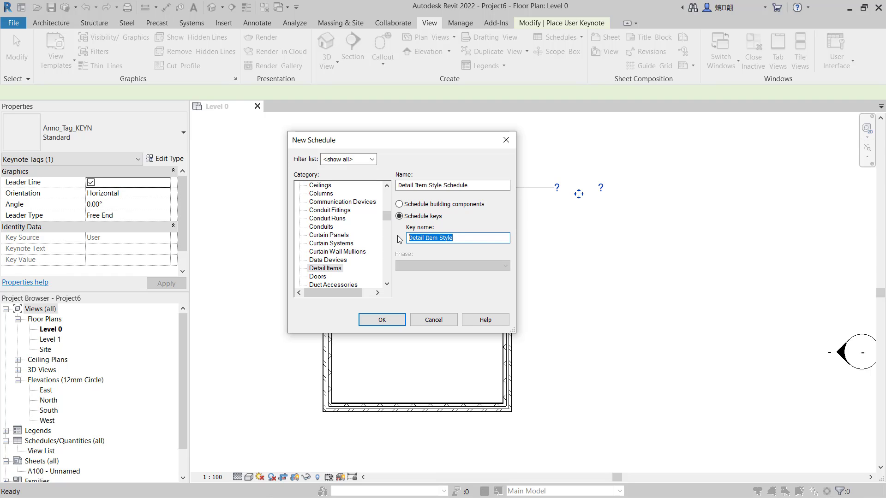
pyautogui.write('kEYNOTES')
# Step: Schedule the Key Name and Comments fields and open the Detail Item Style Schedule
pyautogui.click(382, 320)
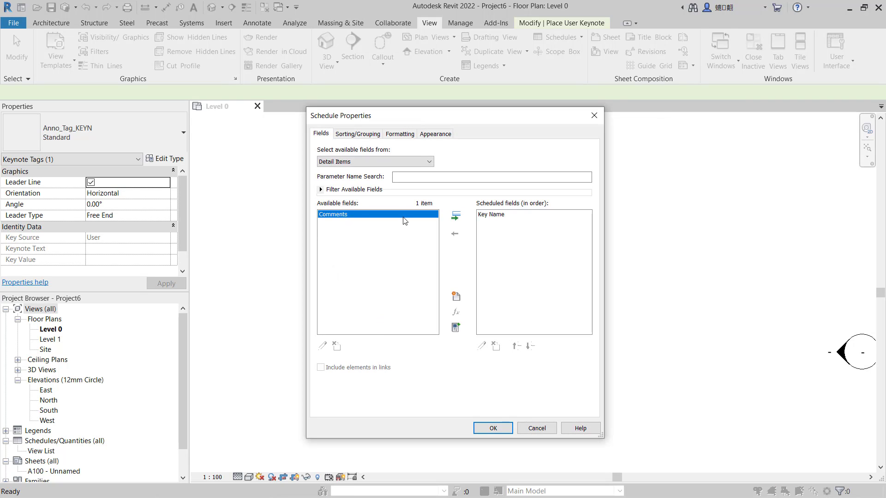
pyautogui.click(456, 217)
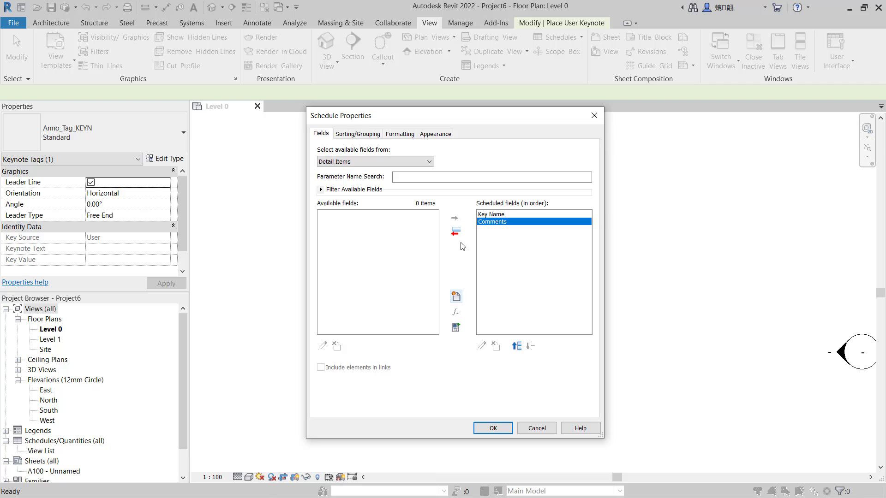
pyautogui.click(500, 215)
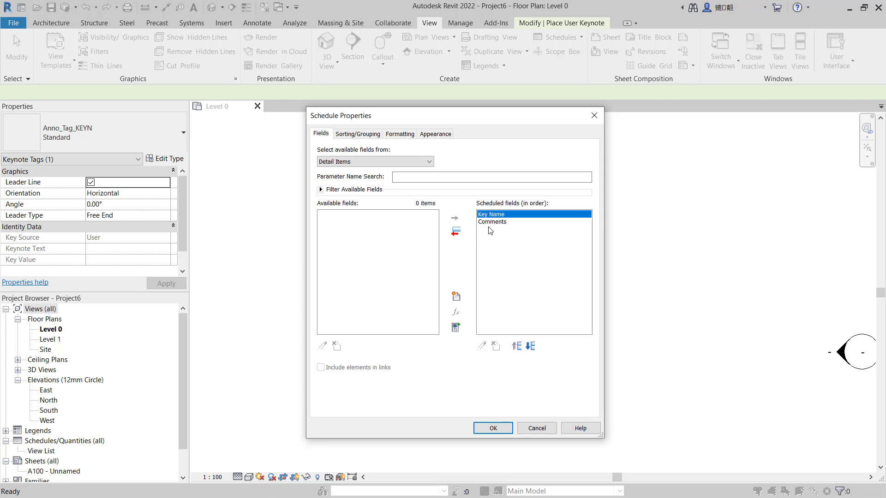
pyautogui.click(492, 223)
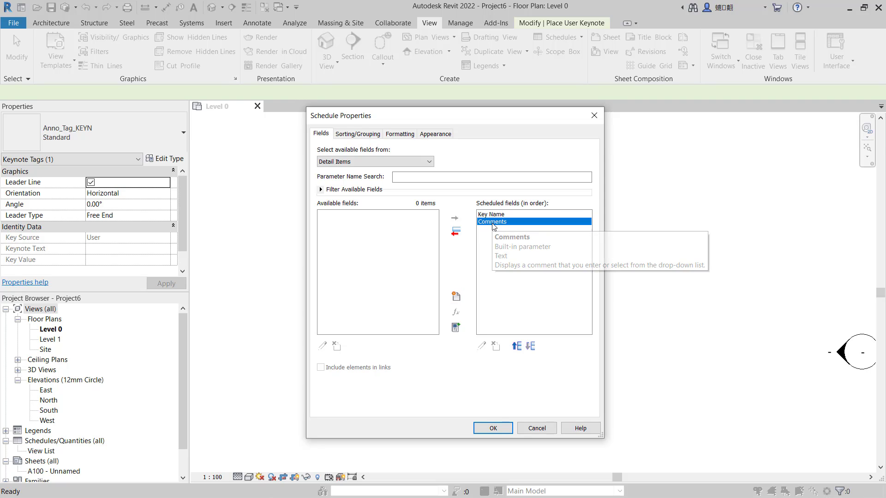
pyautogui.click(493, 428)
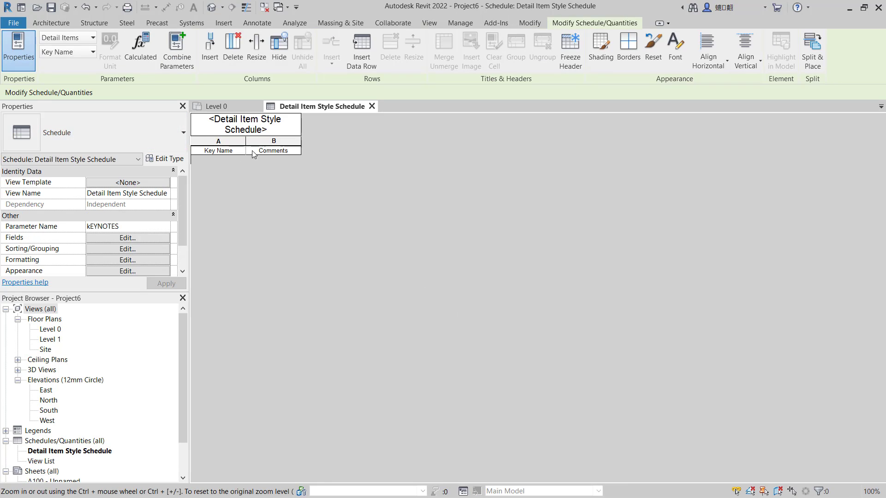
# Step: Insert two data rows and enter ROOM 1 and ROOM 2 in their Comments cells
pyautogui.click(366, 55)
pyautogui.click(366, 55)
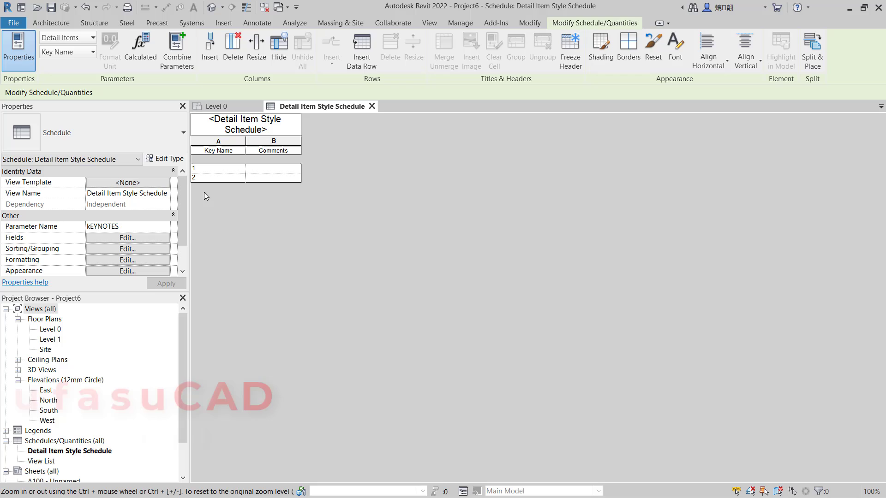
pyautogui.click(212, 170)
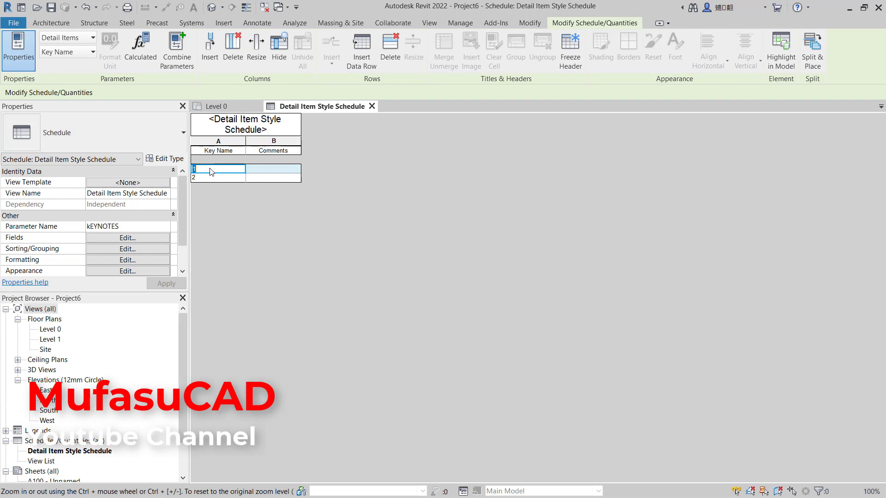
pyautogui.click(272, 170)
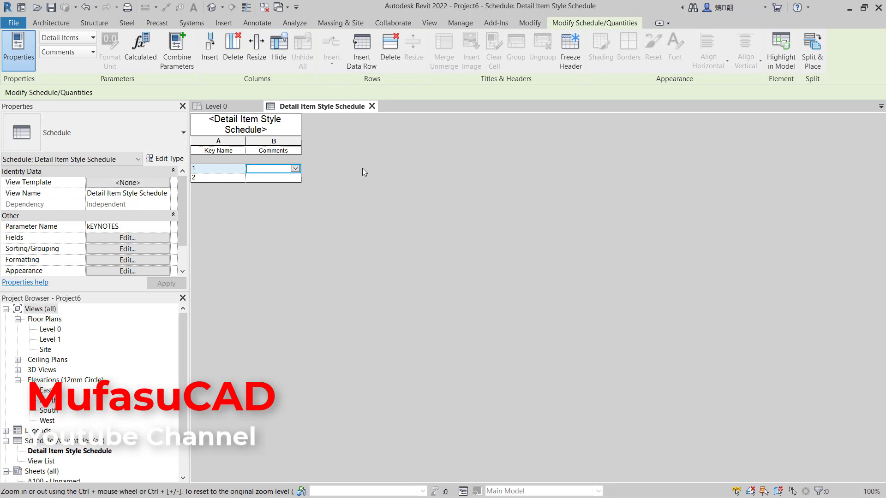
pyautogui.write('ROOM 1')
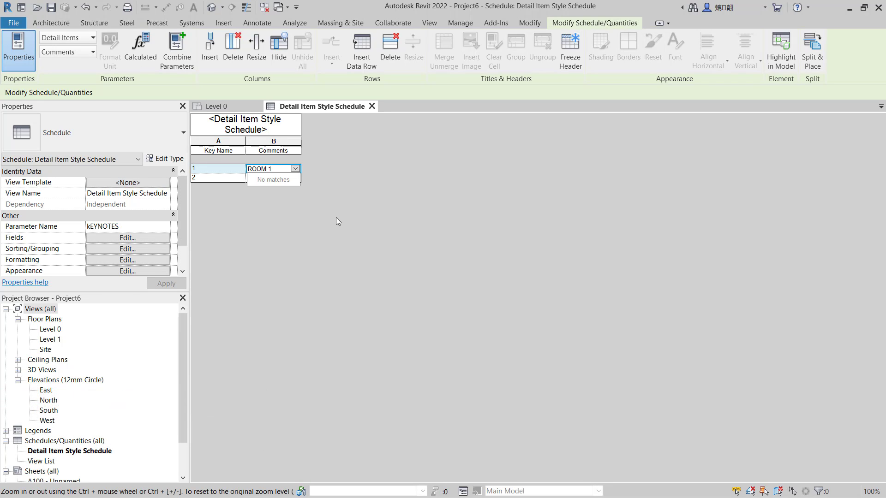
pyautogui.click(268, 180)
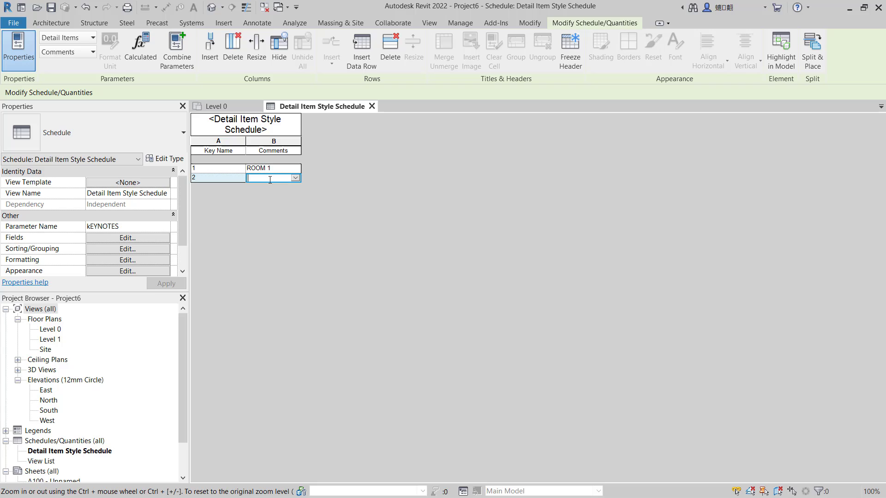
pyautogui.write('ROOM 2')
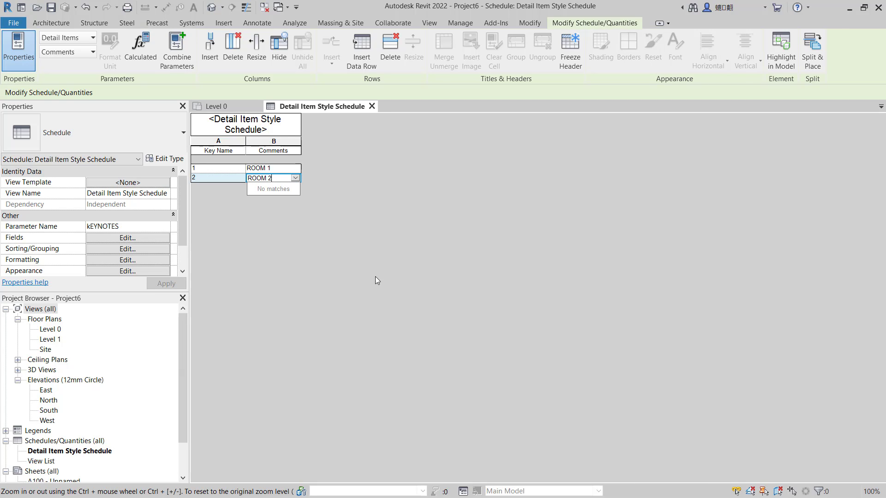
# Step: Start a schedule export through File > Export > Reports > Schedule
pyautogui.click(13, 23)
pyautogui.moveTo(62, 214)
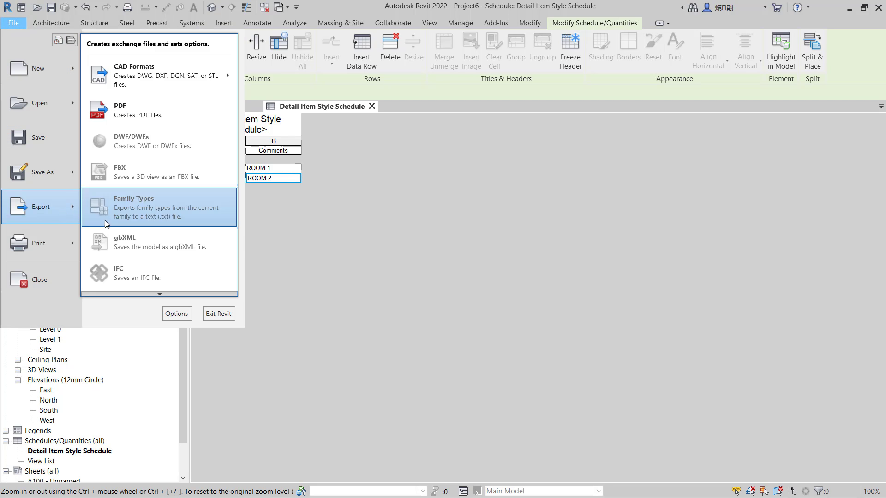
pyautogui.click(164, 295)
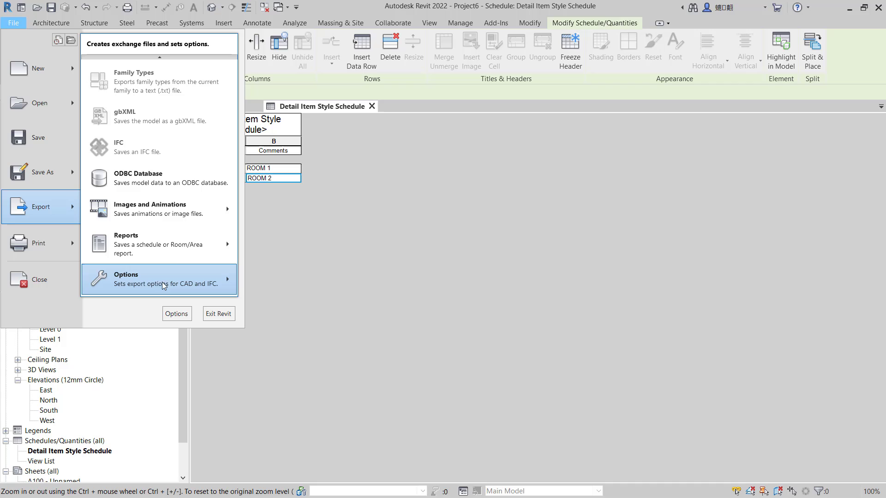
pyautogui.moveTo(194, 242)
pyautogui.click(281, 234)
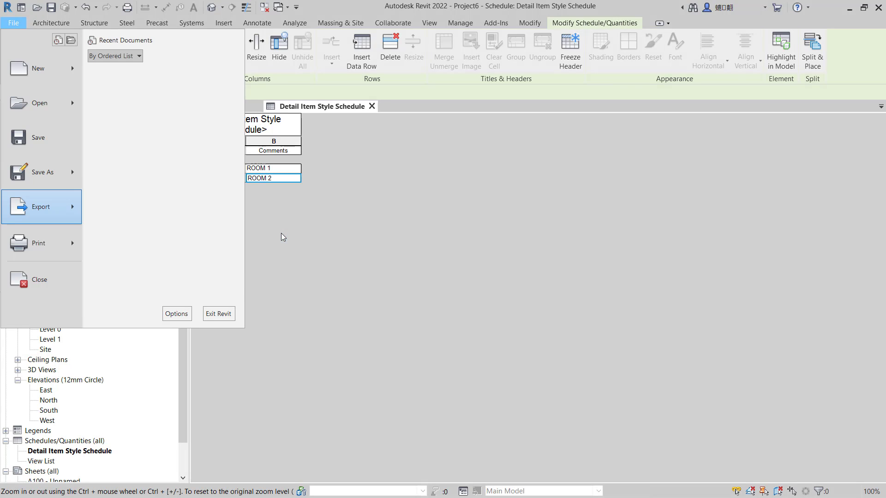
# Step: Save the export as delimited text 'EXAMPLE KEYNOTES WITH TEXT.txt' and close the notification
pyautogui.click(374, 358)
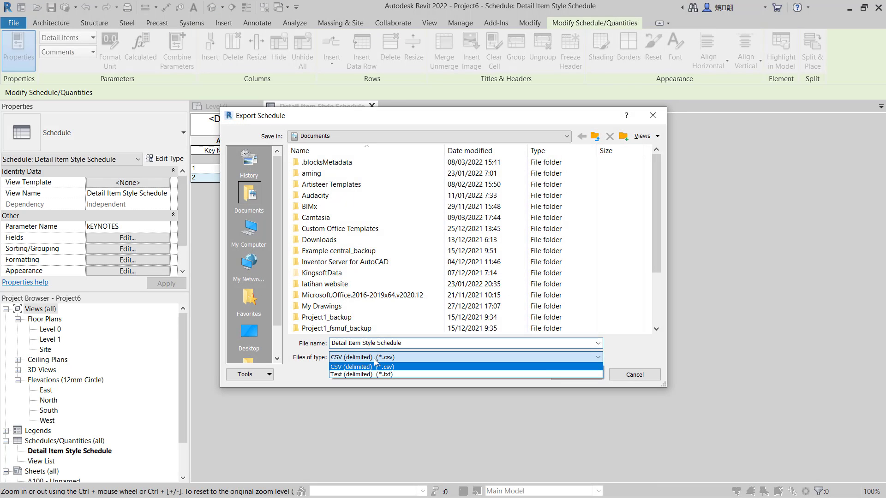
pyautogui.click(351, 374)
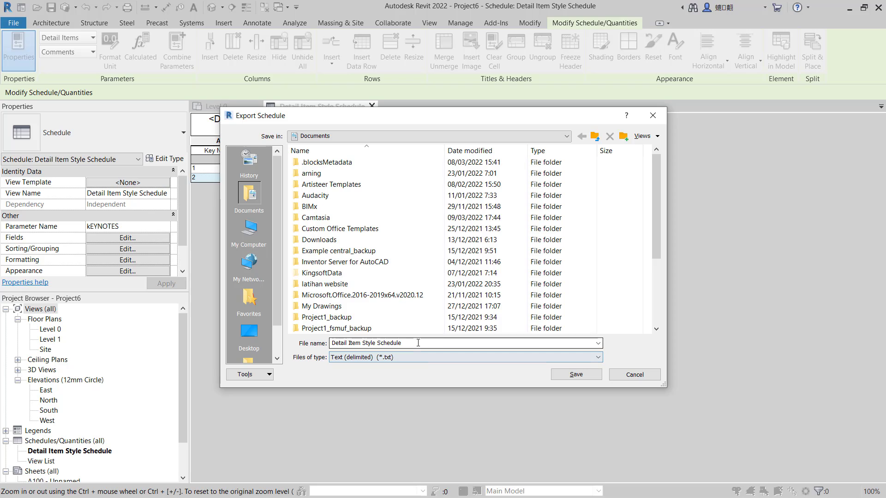
pyautogui.moveTo(402, 343); pyautogui.dragTo(328, 344)
pyautogui.write('ex')
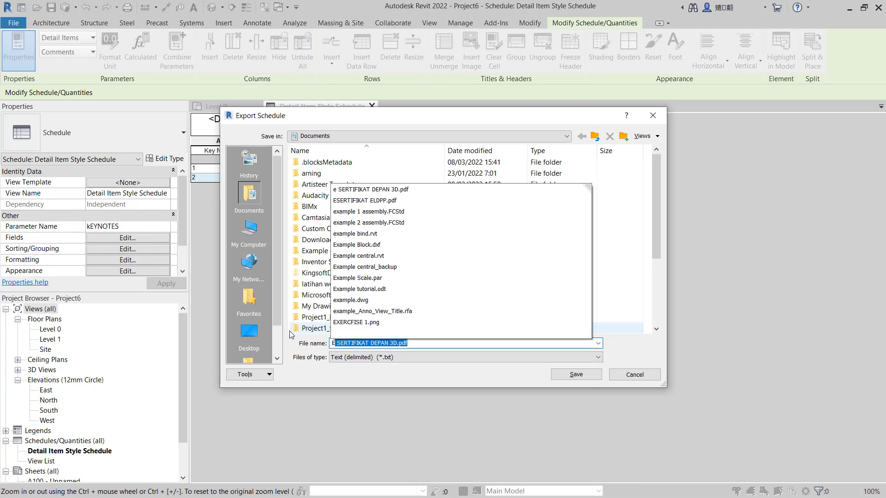
pyautogui.write('AMPLE')
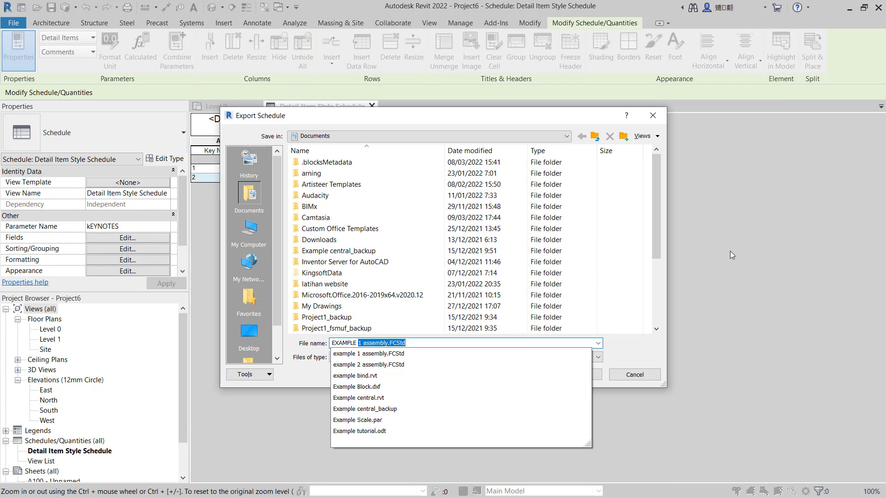
pyautogui.write(' KEYNOTES W')
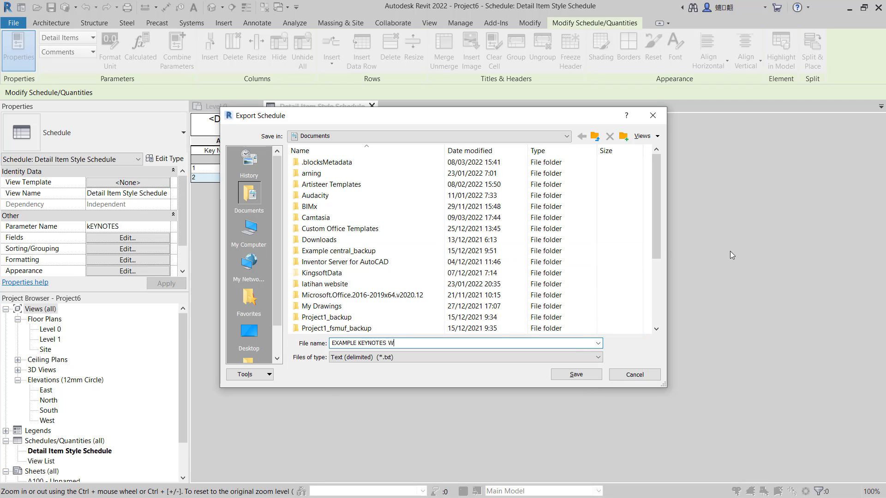
pyautogui.write('ITH TEXT')
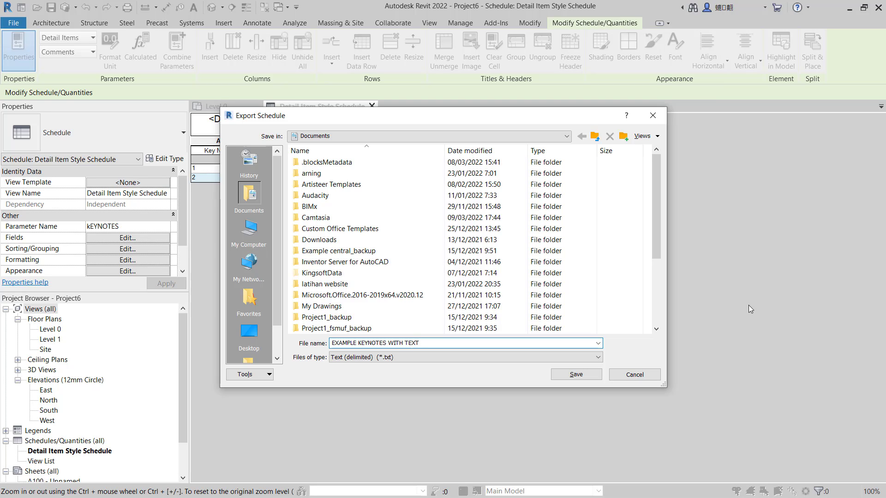
pyautogui.click(575, 375)
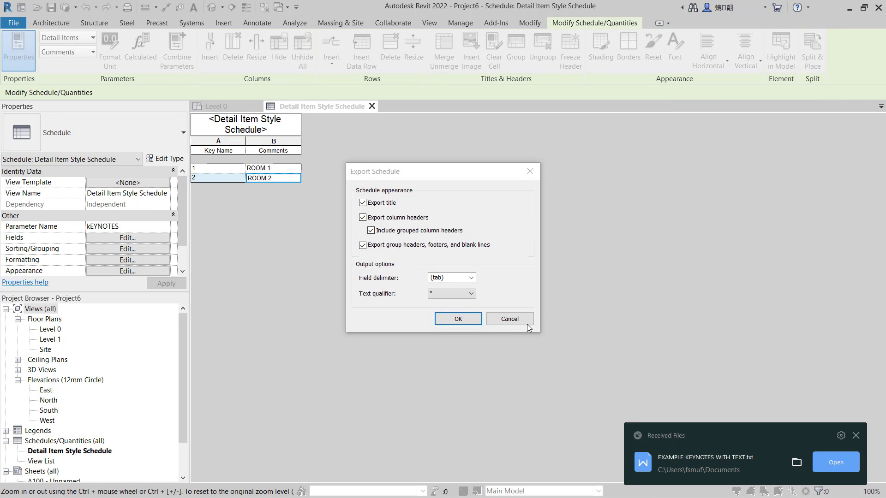
pyautogui.click(458, 319)
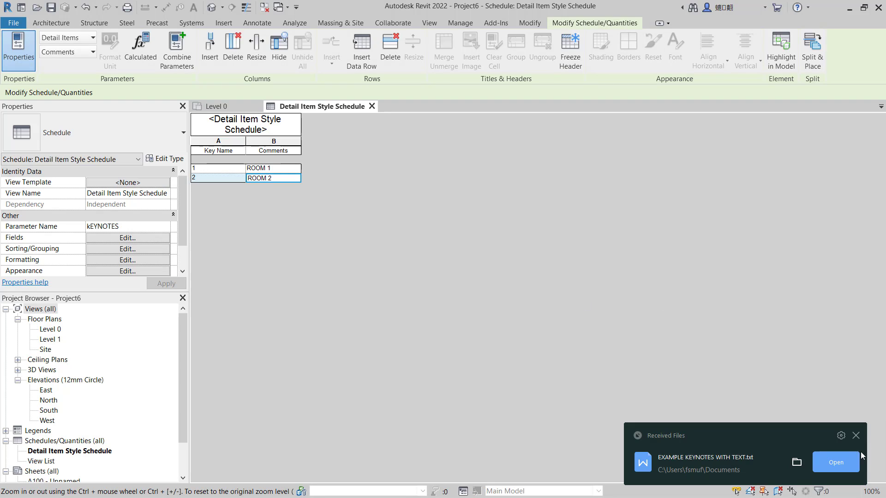
pyautogui.click(856, 435)
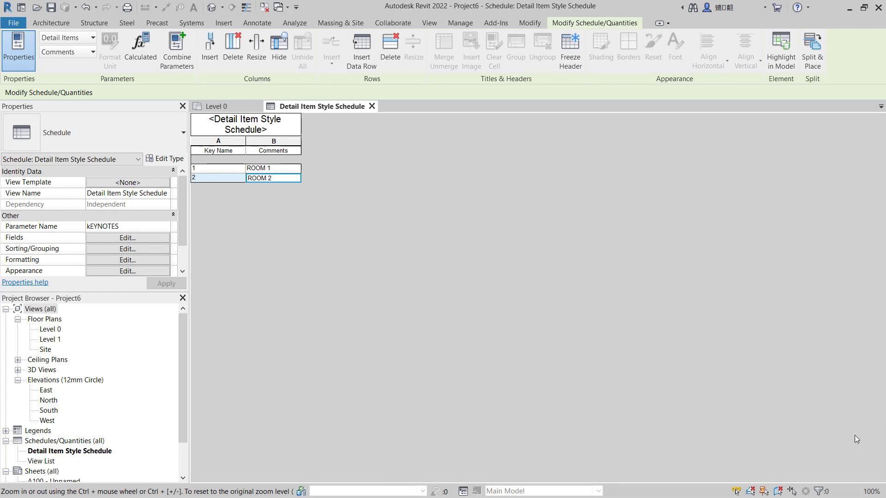
# Step: Open Keynoting Settings from the Level 0 plan, dismissing the library location warning
pyautogui.click(230, 107)
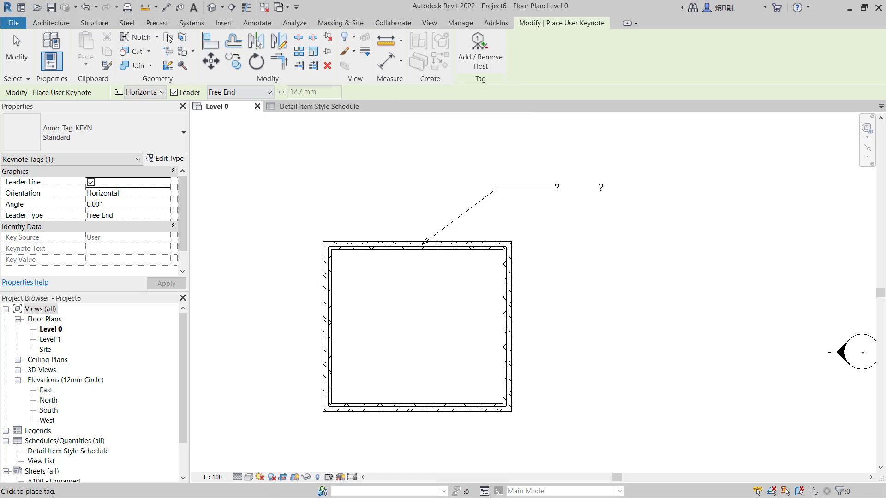
pyautogui.click(255, 23)
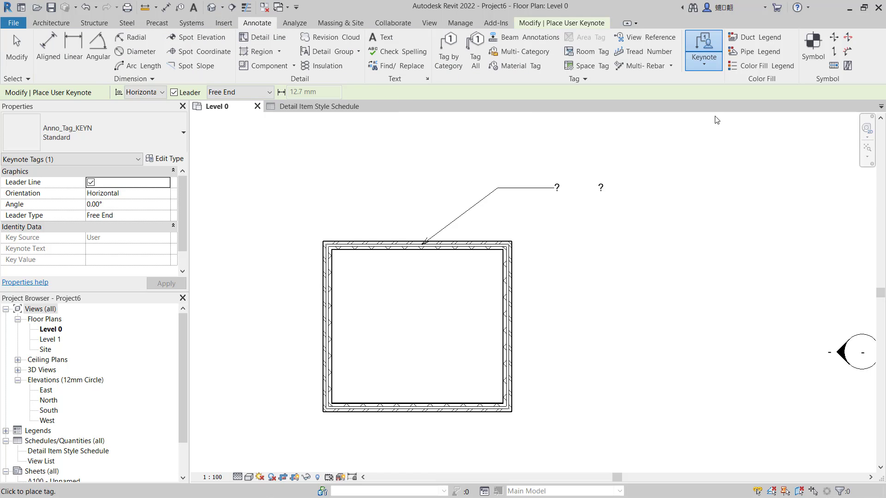
pyautogui.click(705, 62)
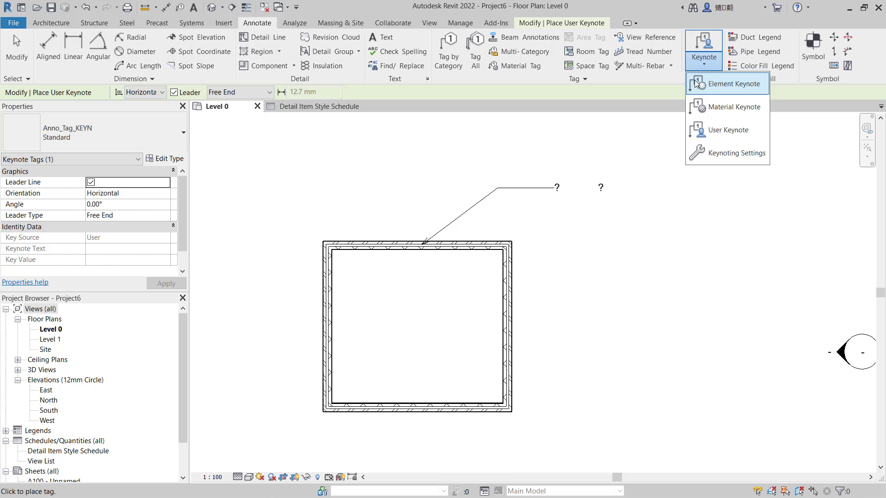
pyautogui.click(736, 155)
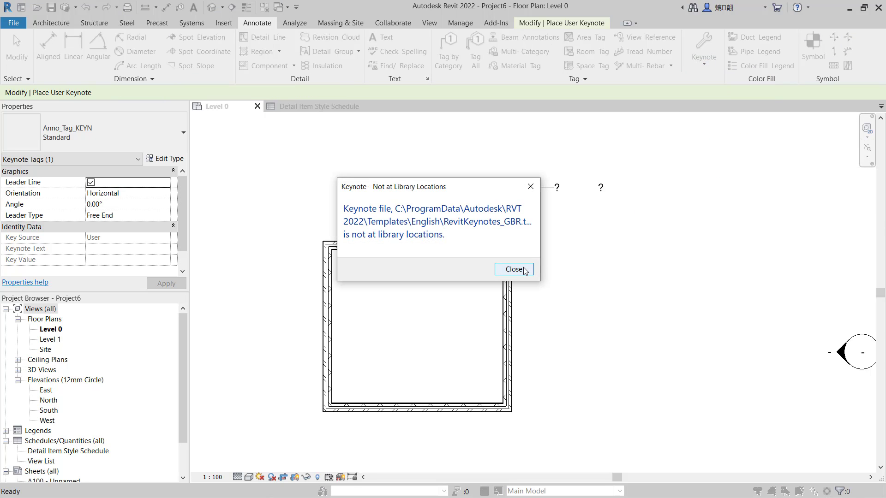
pyautogui.click(525, 271)
# Step: Load EXAMPLE KEYNOTES WITH TEXT.txt from Documents as the keynote table and confirm
pyautogui.click(421, 169)
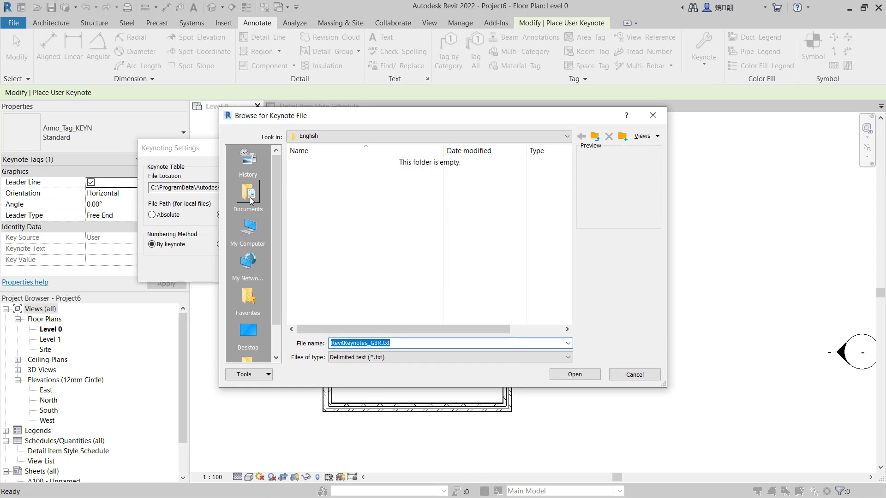
pyautogui.click(249, 195)
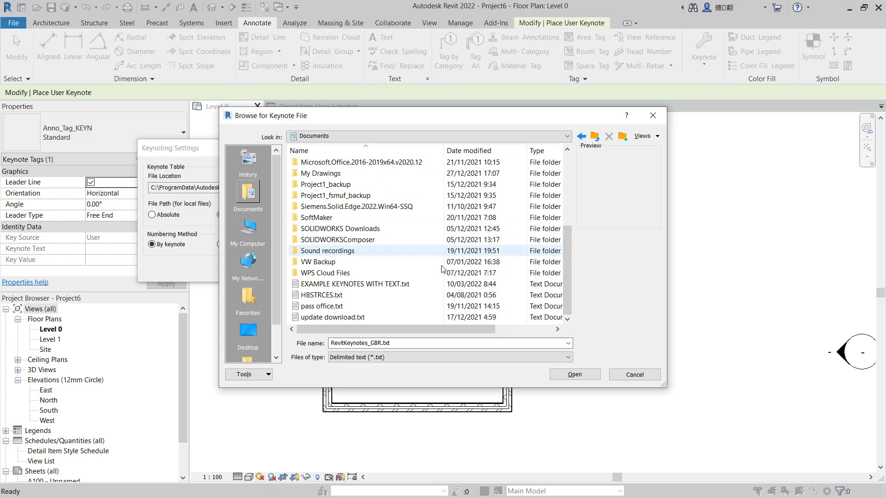
pyautogui.click(312, 285)
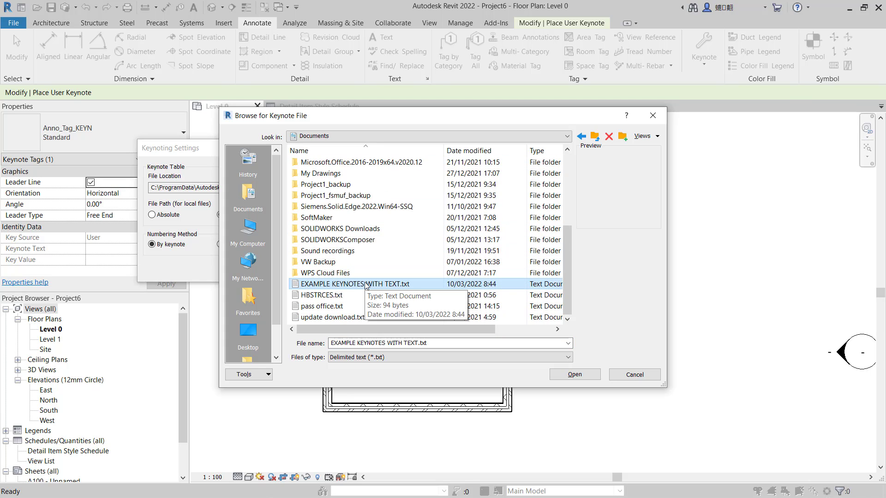
pyautogui.click(575, 376)
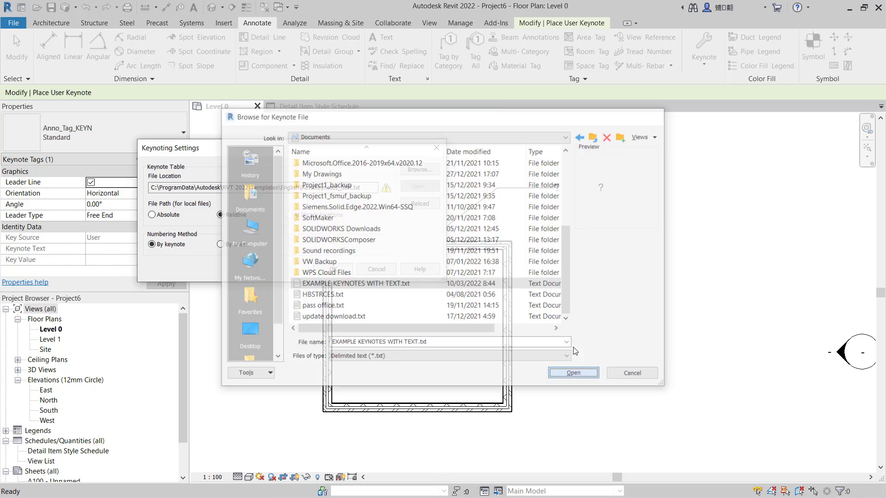
pyautogui.click(514, 256)
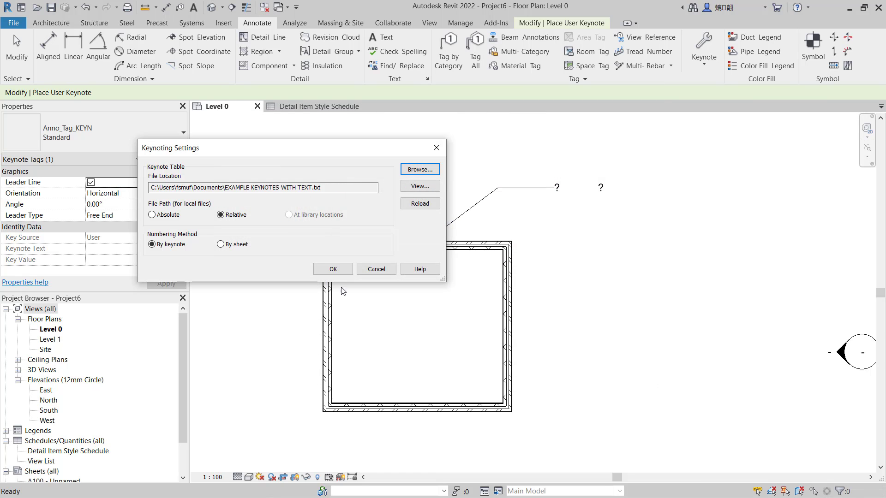
pyautogui.click(334, 270)
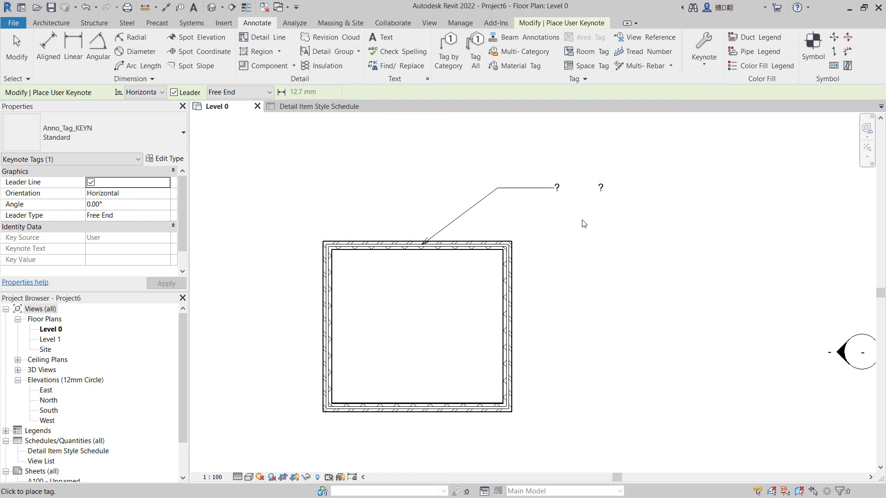
# Step: Select the '?' keynote tag and choose key 1, ROOM 1, from the Keynotes list
pyautogui.press('Escape')
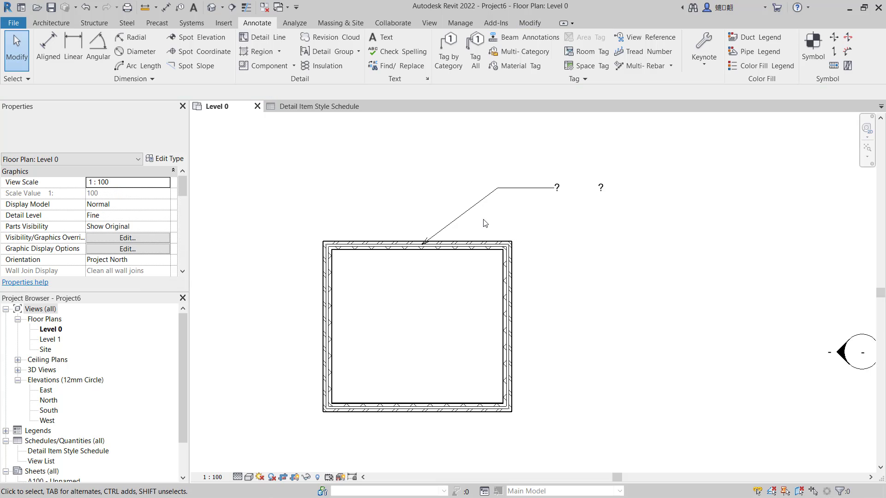
pyautogui.click(555, 190)
pyautogui.doubleClick(557, 190)
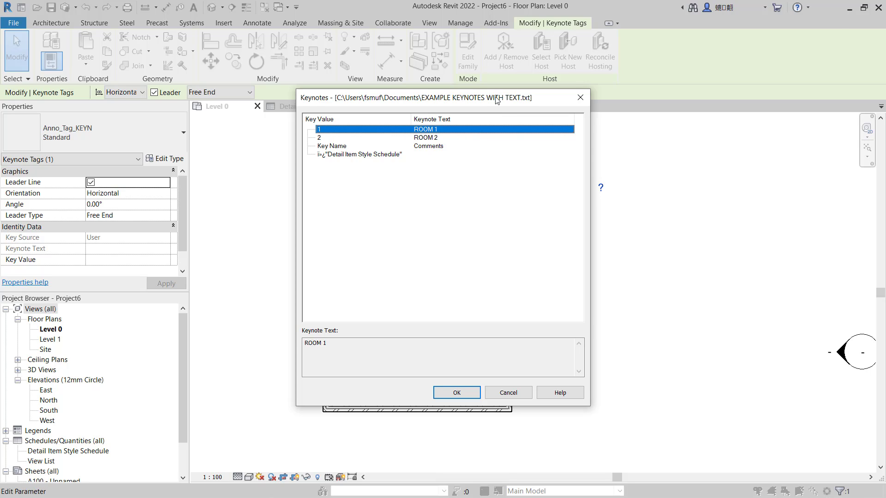
pyautogui.moveTo(496, 100); pyautogui.dragTo(310, 98)
pyautogui.click(266, 396)
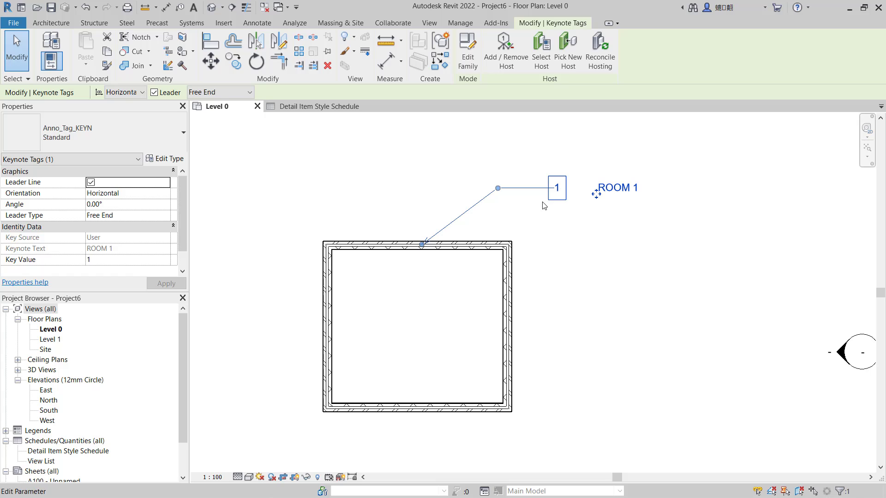
# Step: Turn off Vis - Keynote Value in the tag type so only ROOM 1 shows
pyautogui.click(159, 159)
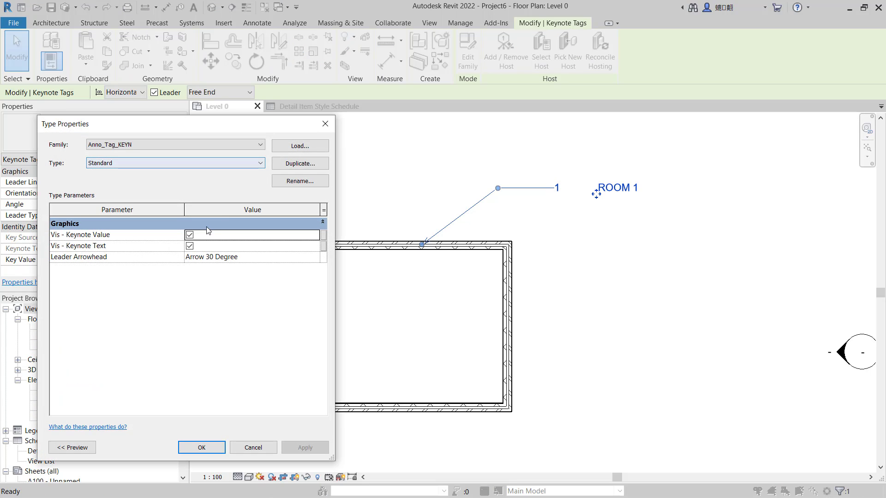
pyautogui.click(190, 236)
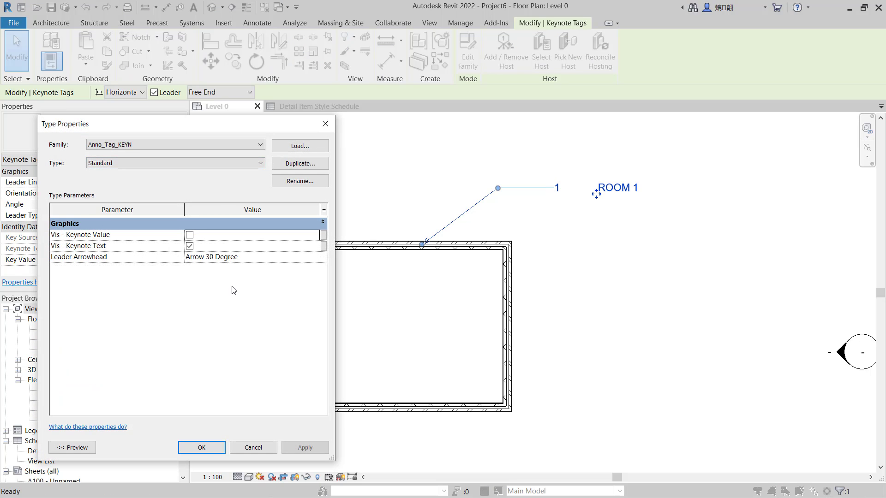
pyautogui.click(202, 447)
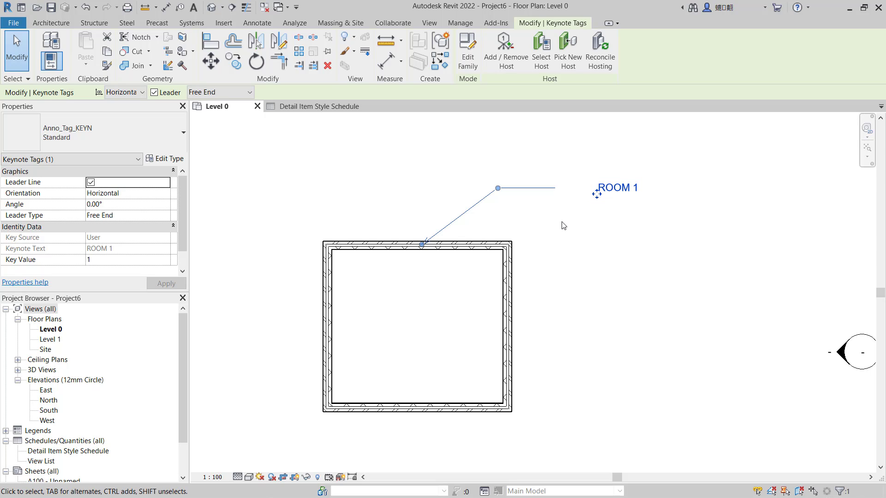
pyautogui.click(552, 237)
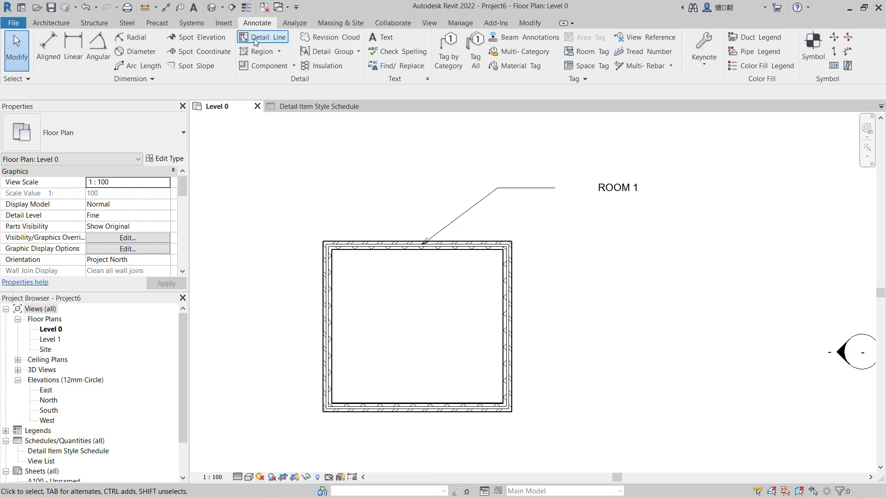
# Step: Place a user keynote tag below the room's bottom wall and assign keynote 2, ROOM 2
pyautogui.click(711, 65)
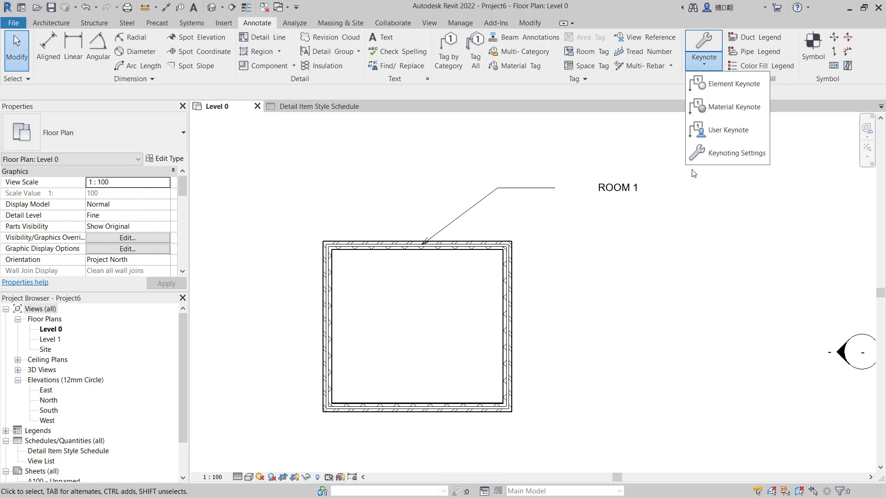
pyautogui.click(727, 128)
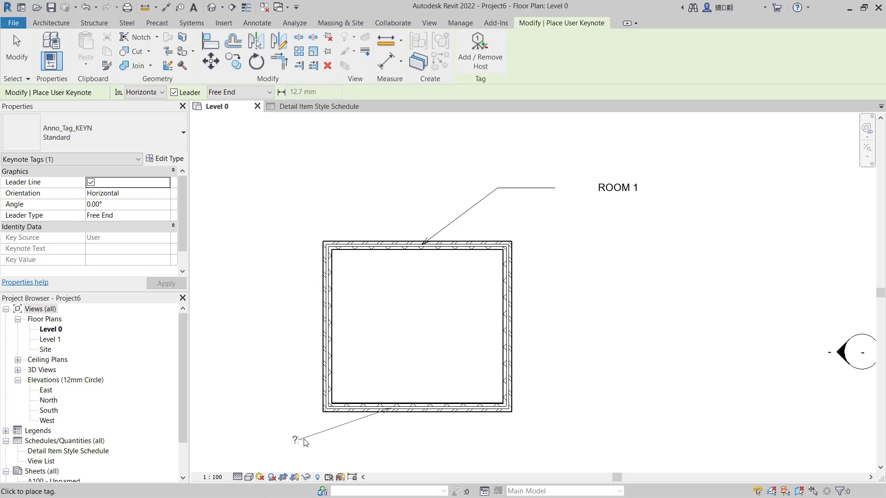
pyautogui.press('Escape')
pyautogui.click(259, 442)
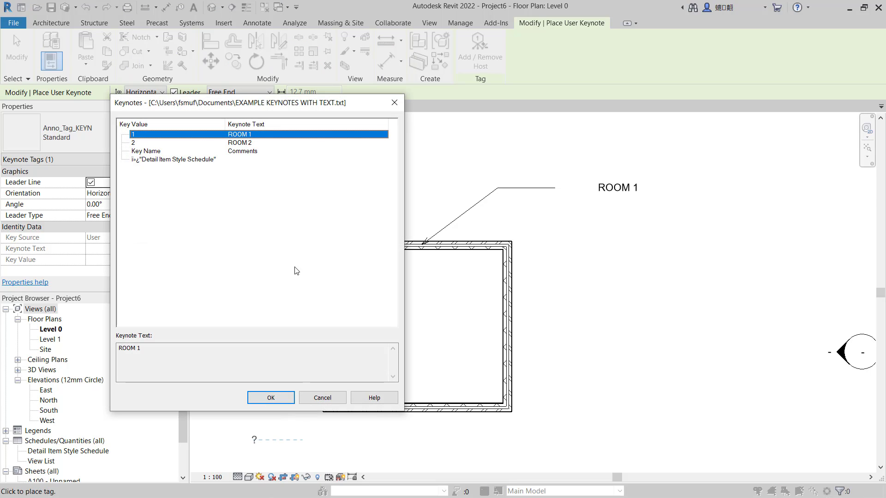
pyautogui.click(244, 143)
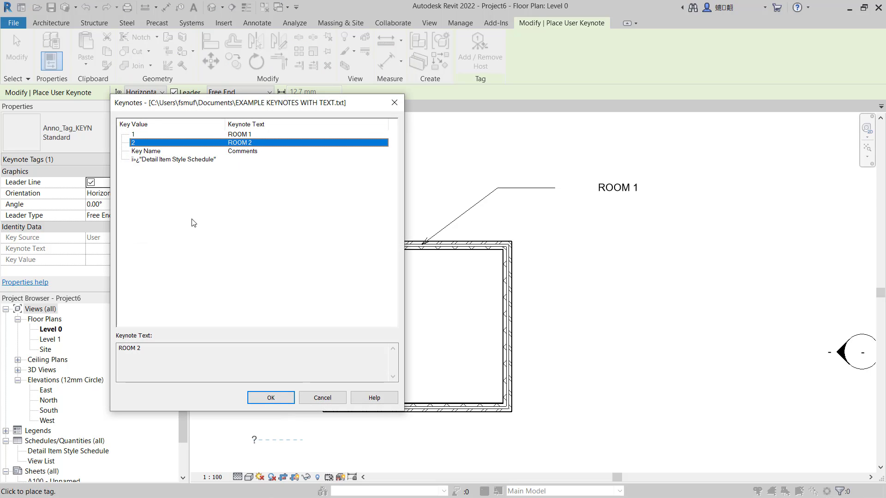
pyautogui.click(274, 398)
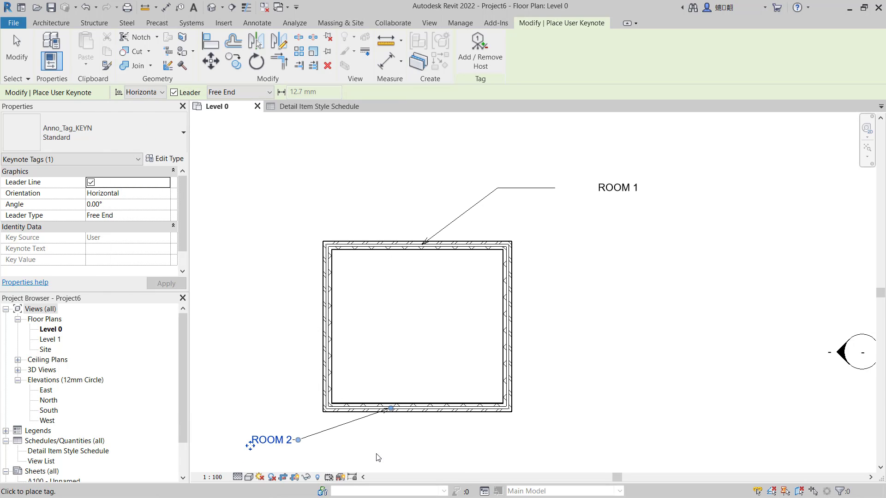